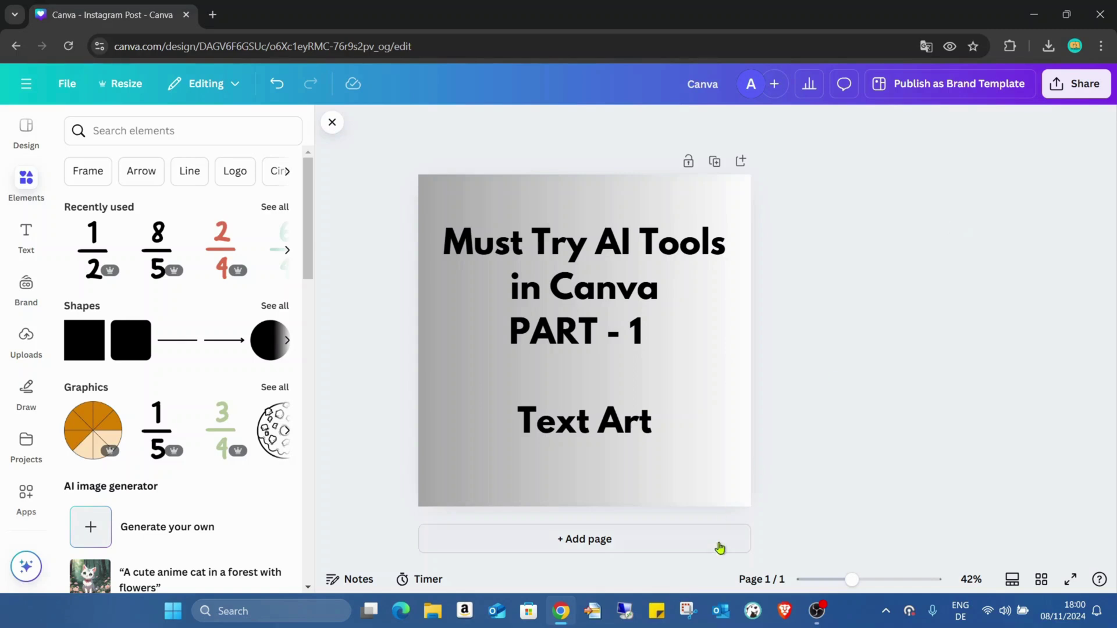
Add a blank page 2 and find the TextArt app by searching Apps for 'TextArt'.
left_click(698, 538)
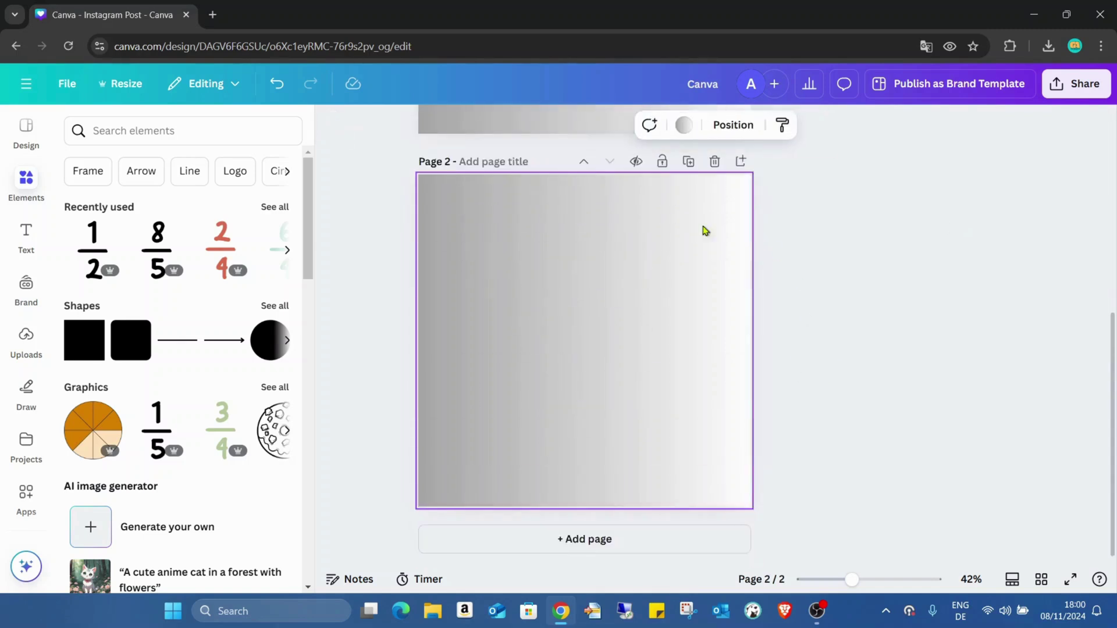
left_click(26, 491)
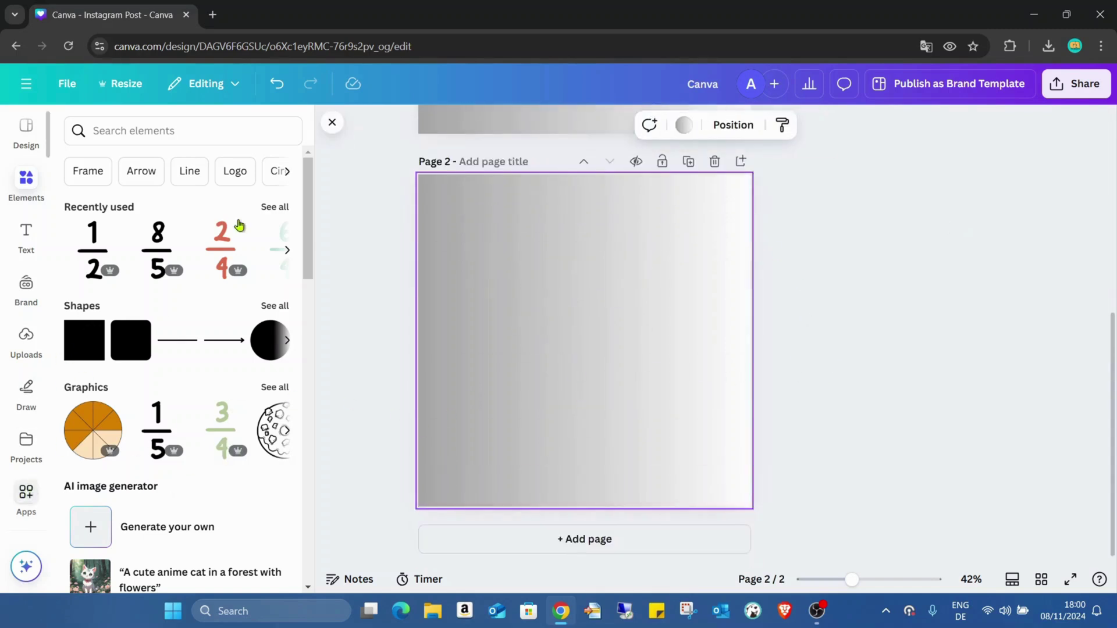
type("te")
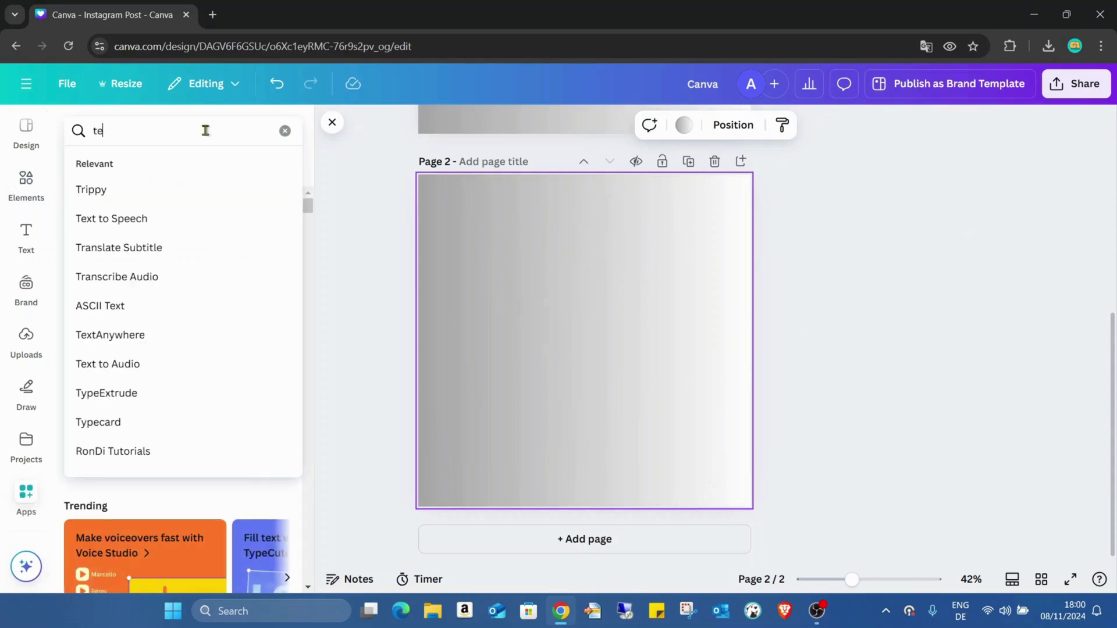
type("xtart")
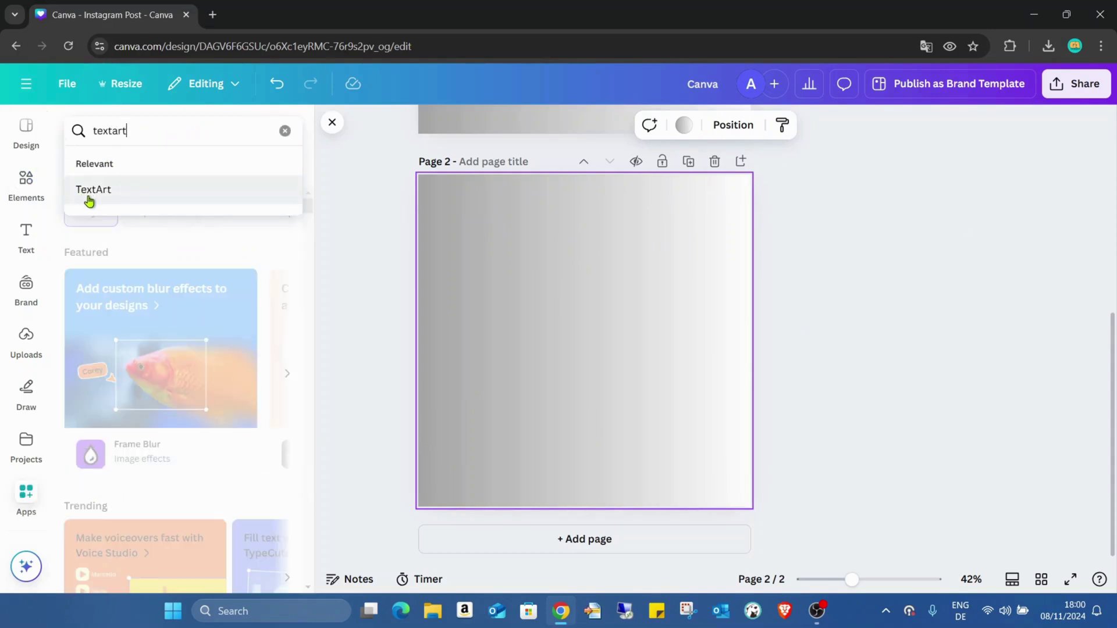
left_click(110, 131)
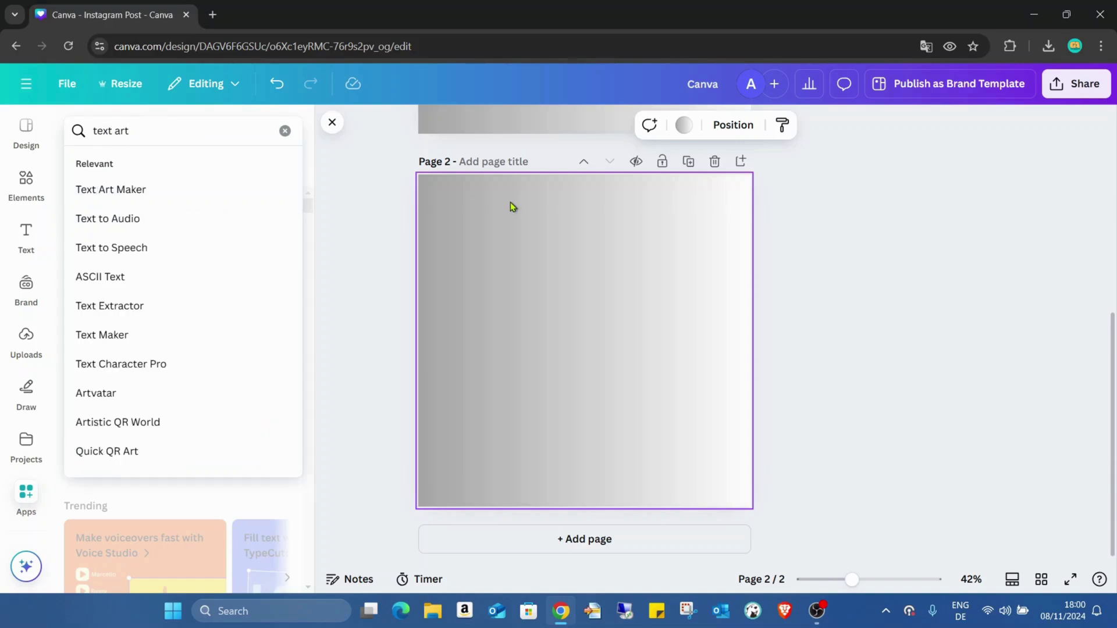
key("BackSpace")
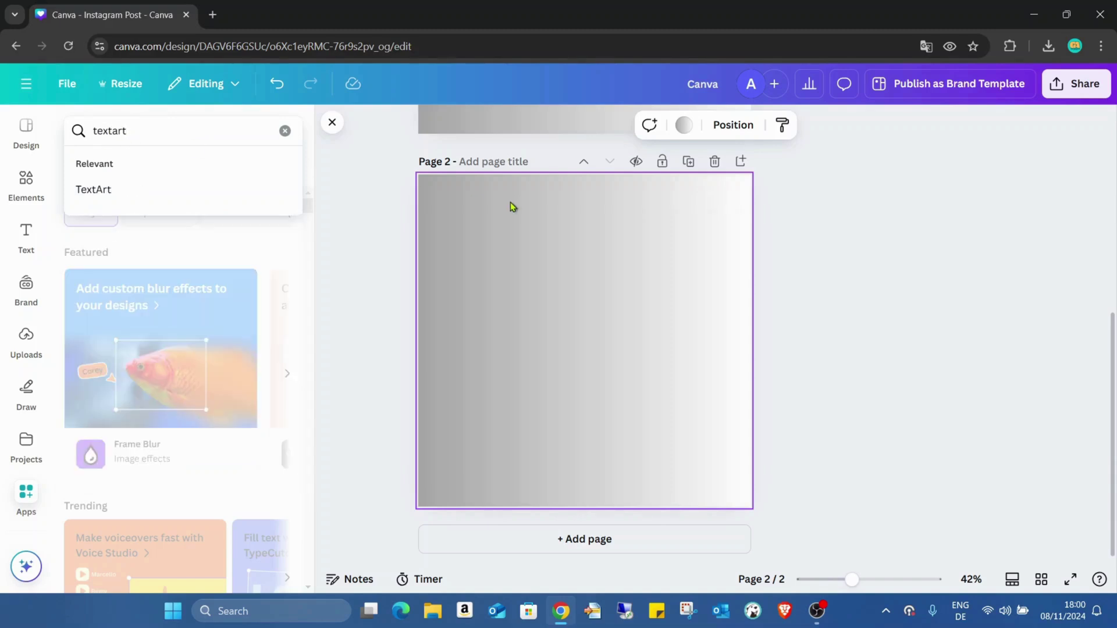
left_click(124, 192)
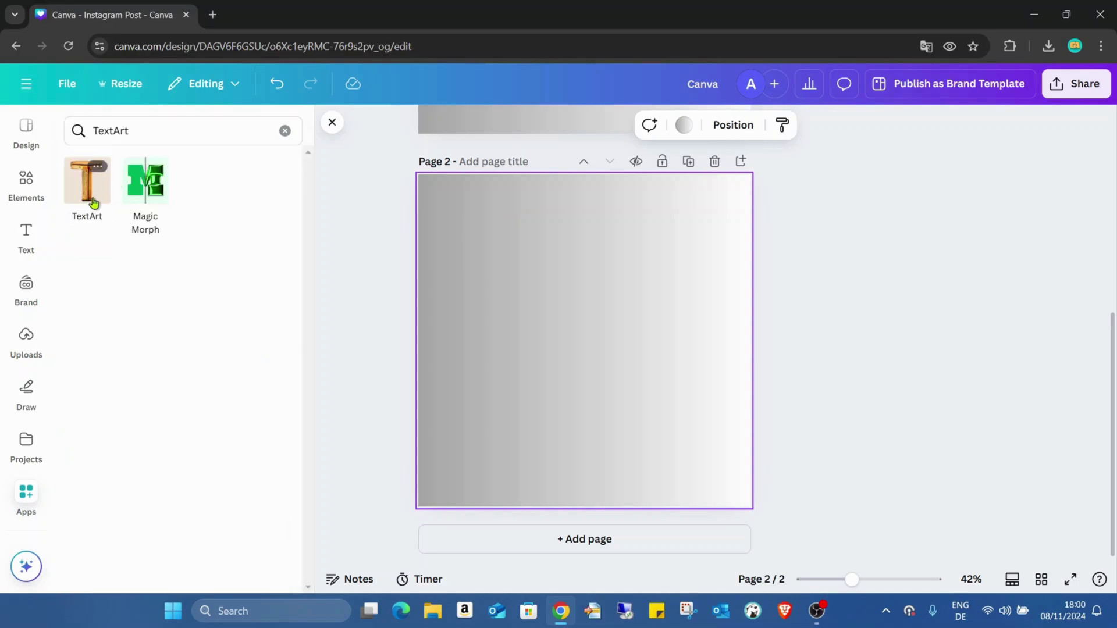
In TextArt, replace 'Hello' with CANVA, describe the art as 'choco', and generate it.
left_click(94, 201)
left_click_drag(162, 242, 53, 242)
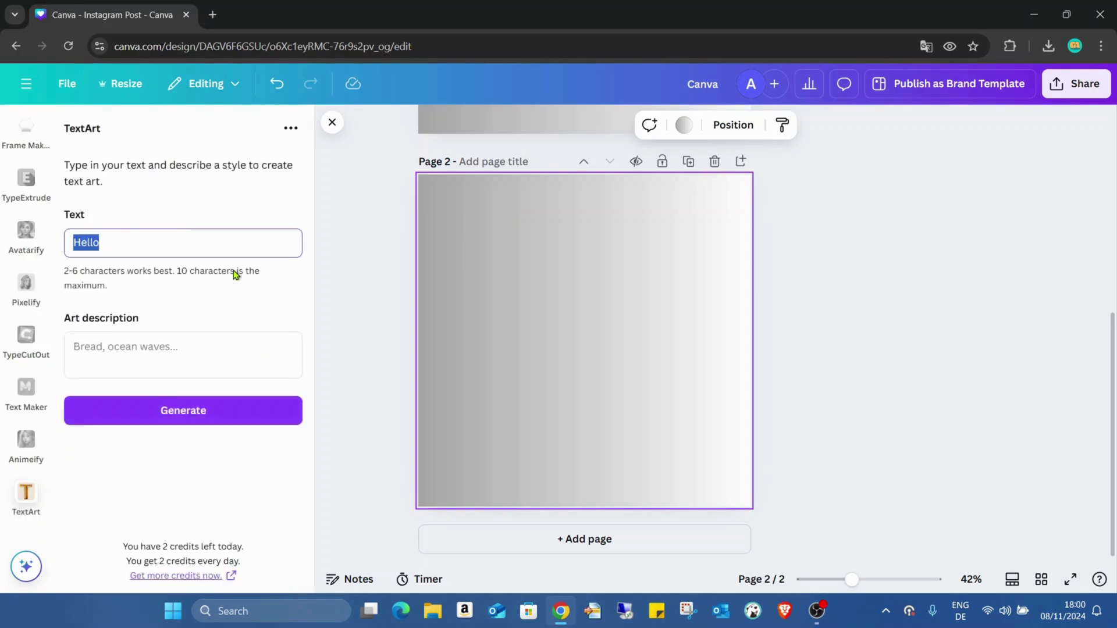
type("CANVA TEA")
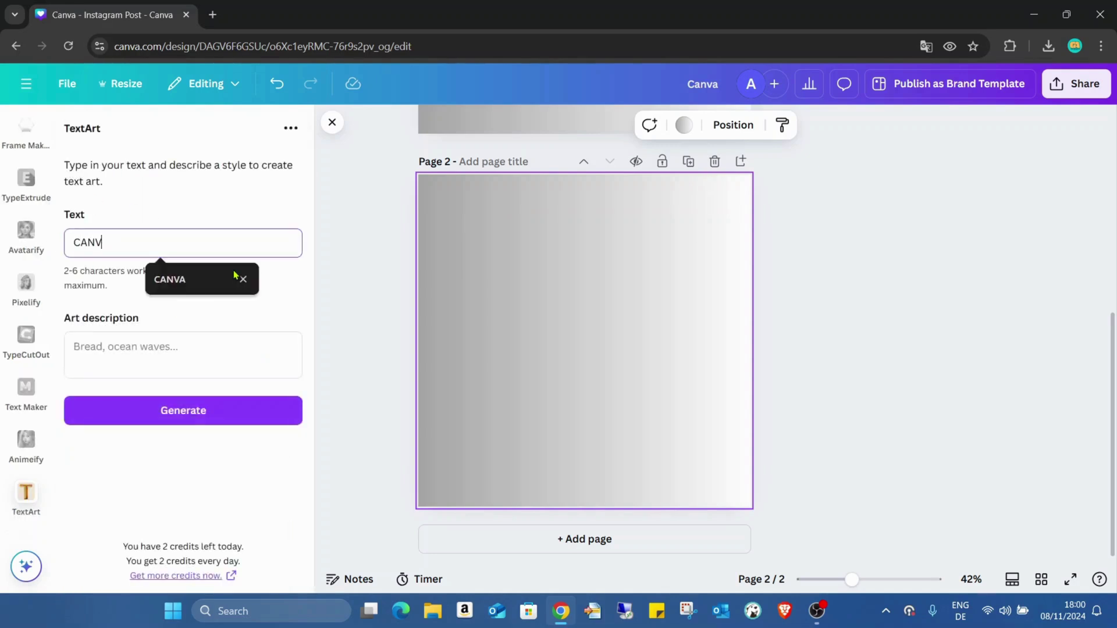
type("C")
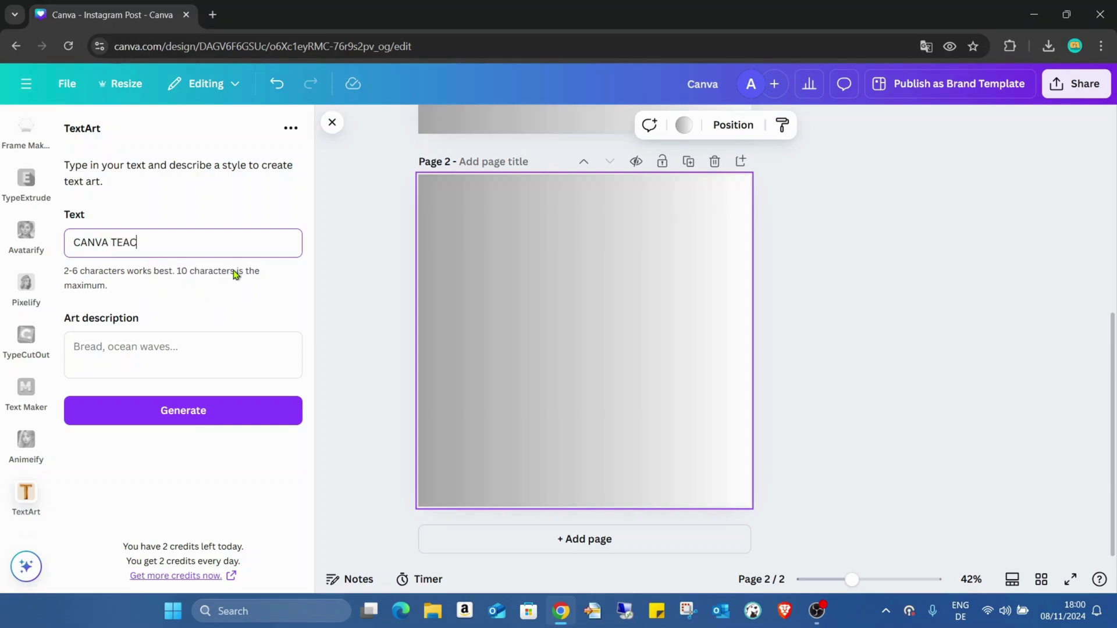
key("BackSpace")
key("BackSpace")
key("BackSpace")
left_click(195, 353)
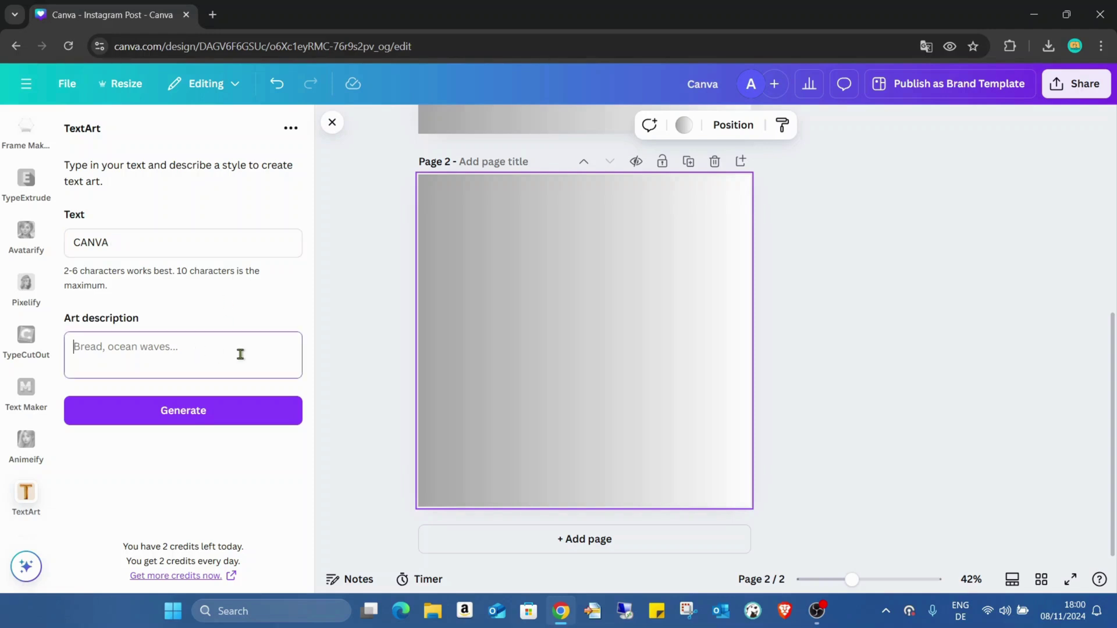
type("choco")
left_click(205, 414)
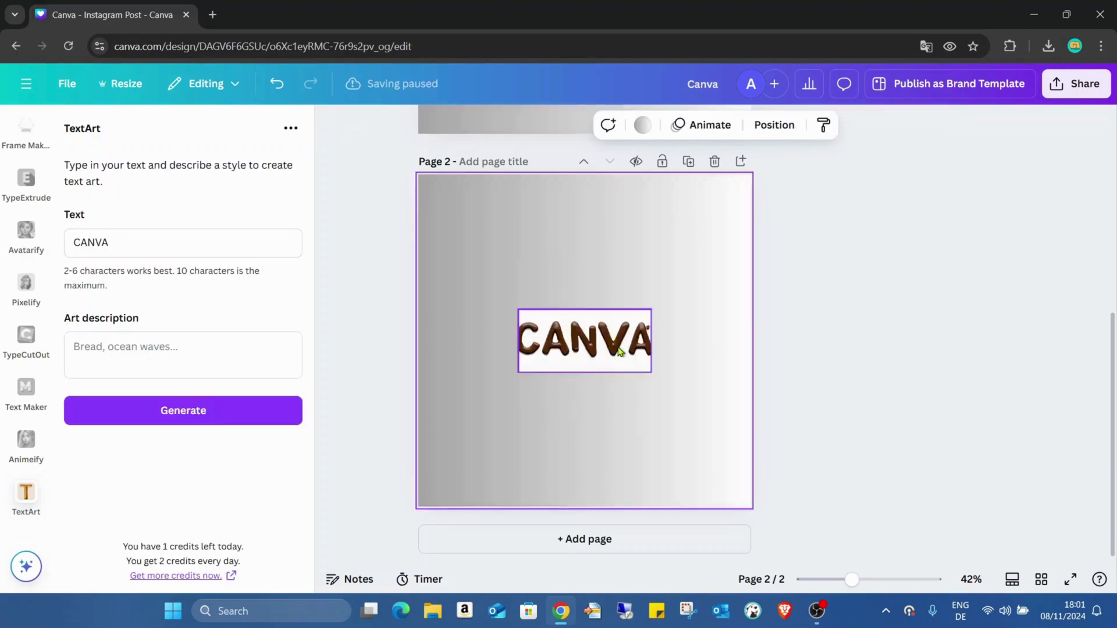
Widen the CANVA art and move it up, then generate 'choco' TextArt for TEACHER.
mouse_move(602, 350)
left_mouse_down()
mouse_move(521, 268)
mouse_move(748, 378)
left_mouse_up()
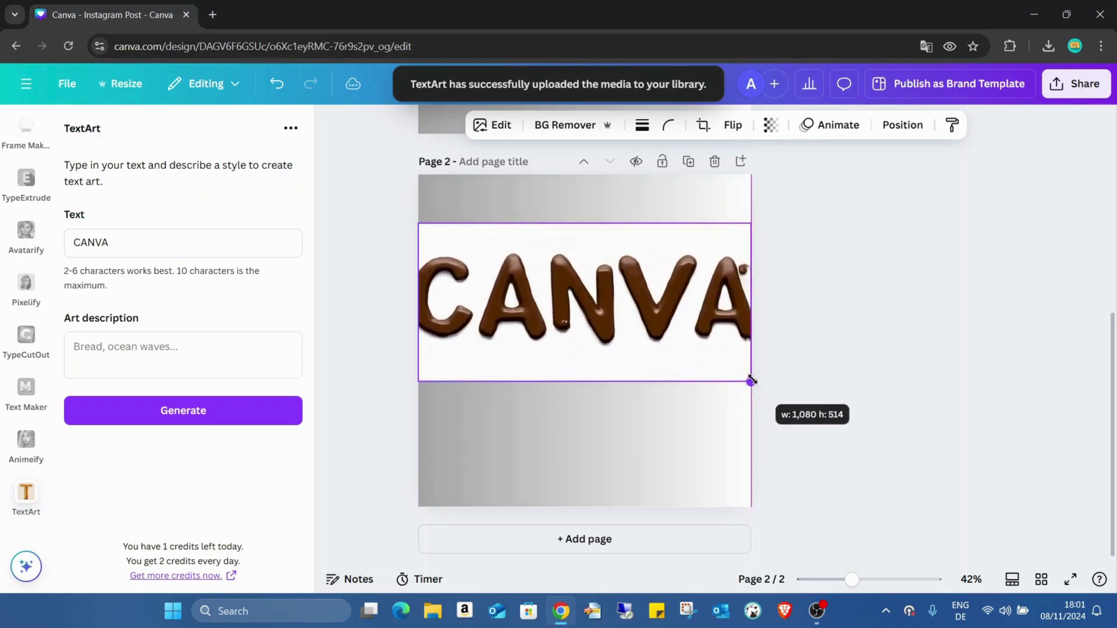
left_click_drag(668, 336, 666, 304)
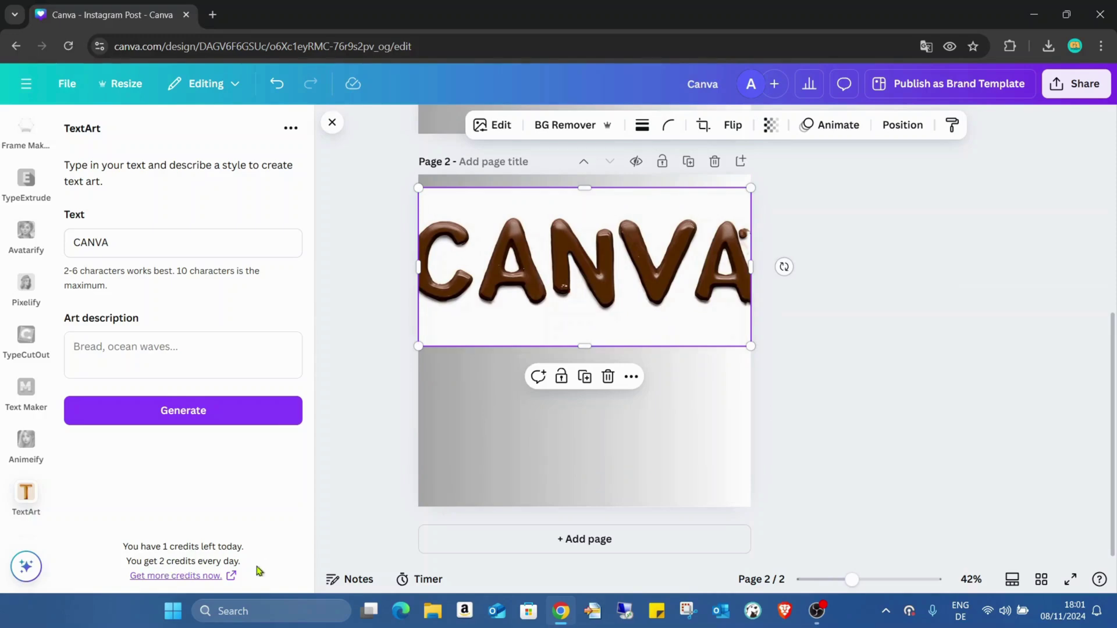
left_click(161, 353)
type("T")
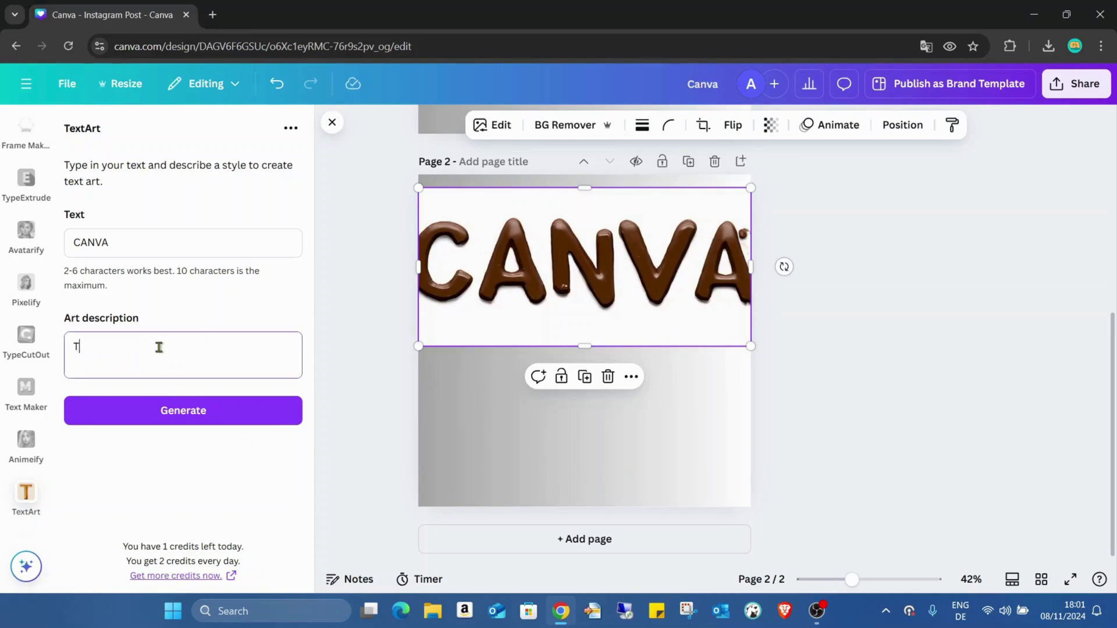
type("EACHER")
left_click_drag(146, 353, 38, 354)
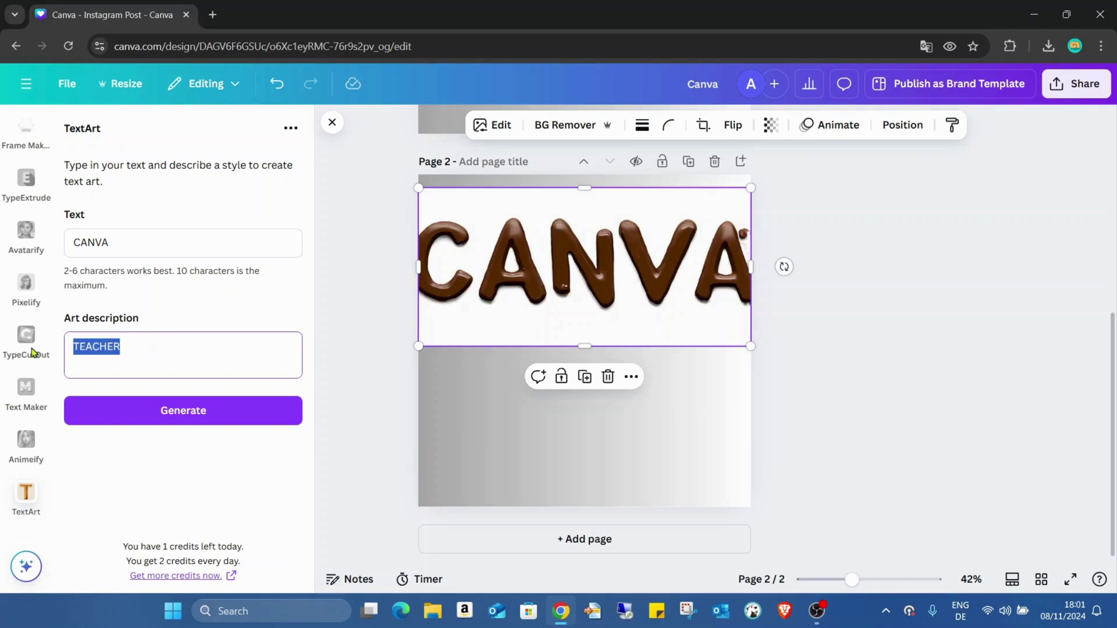
type("cho")
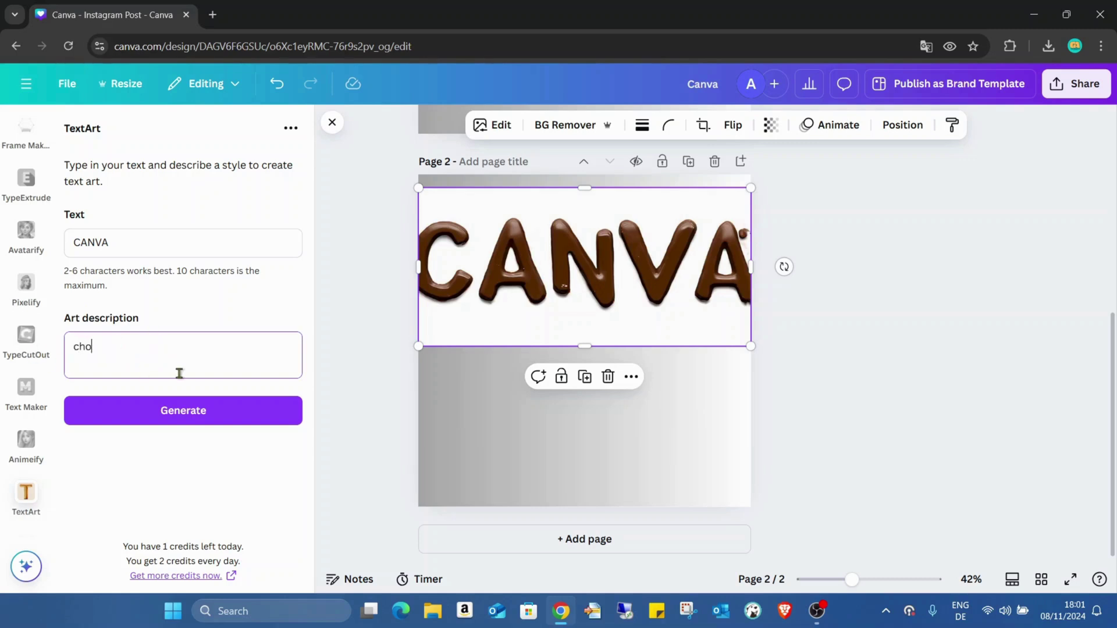
type("co")
left_click(170, 243)
key("ctrl+a")
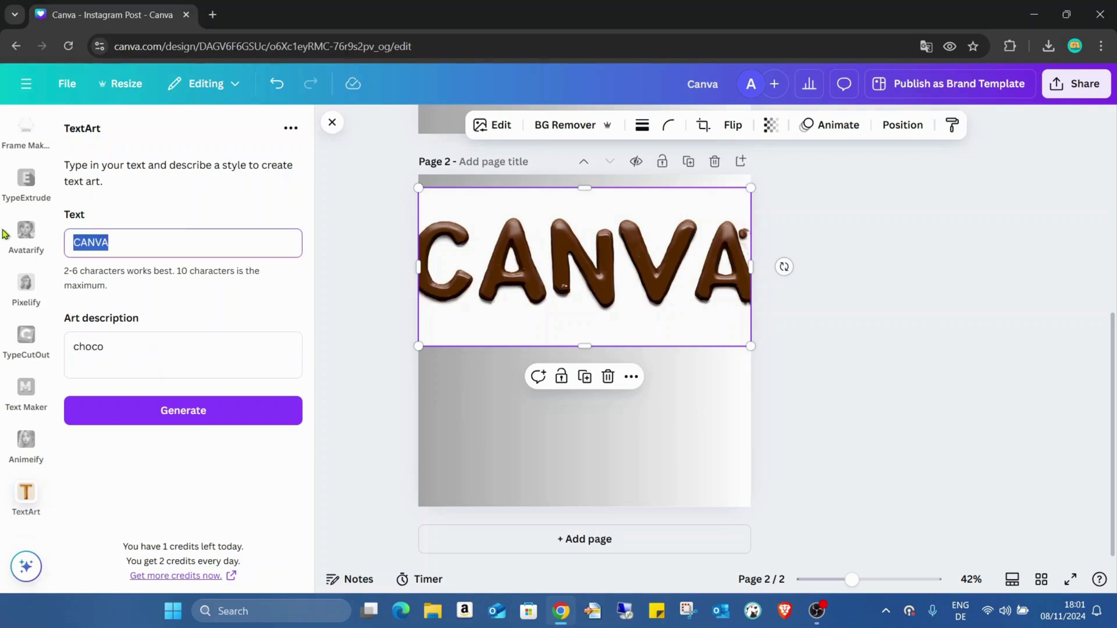
type("TEACHER")
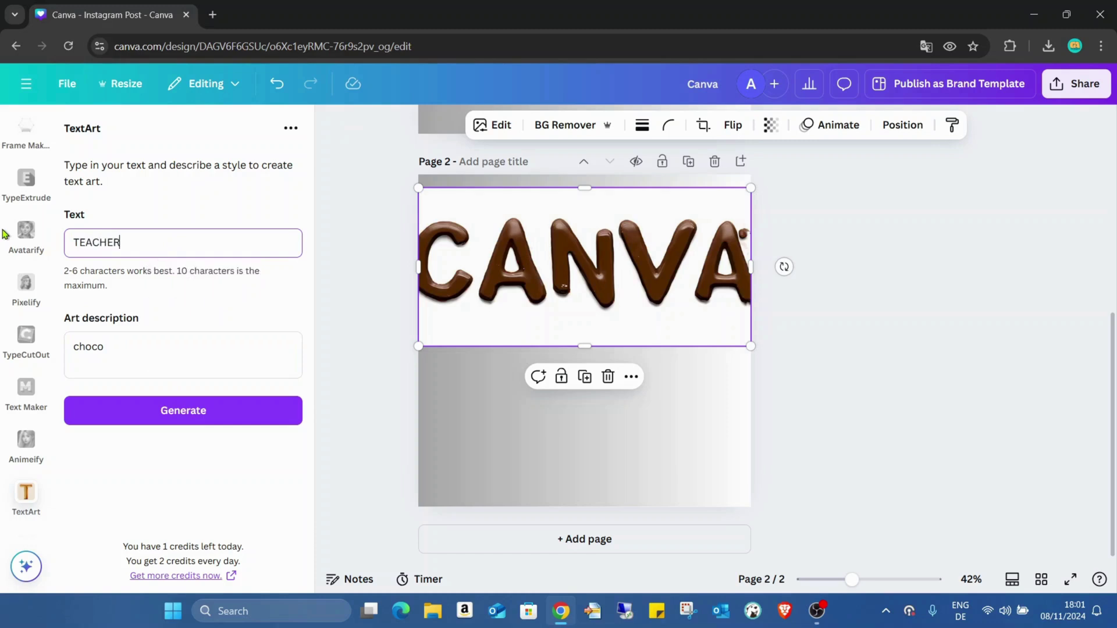
left_click(182, 410)
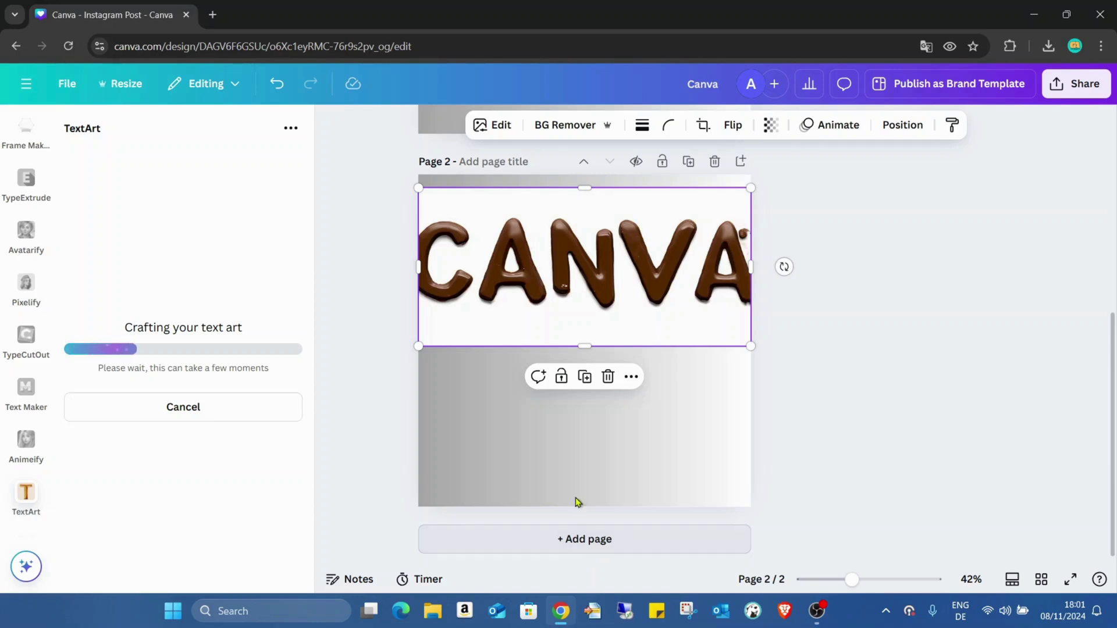
Resize and reposition the CANVA art so it stretches to full page width.
left_click_drag(420, 346, 474, 318)
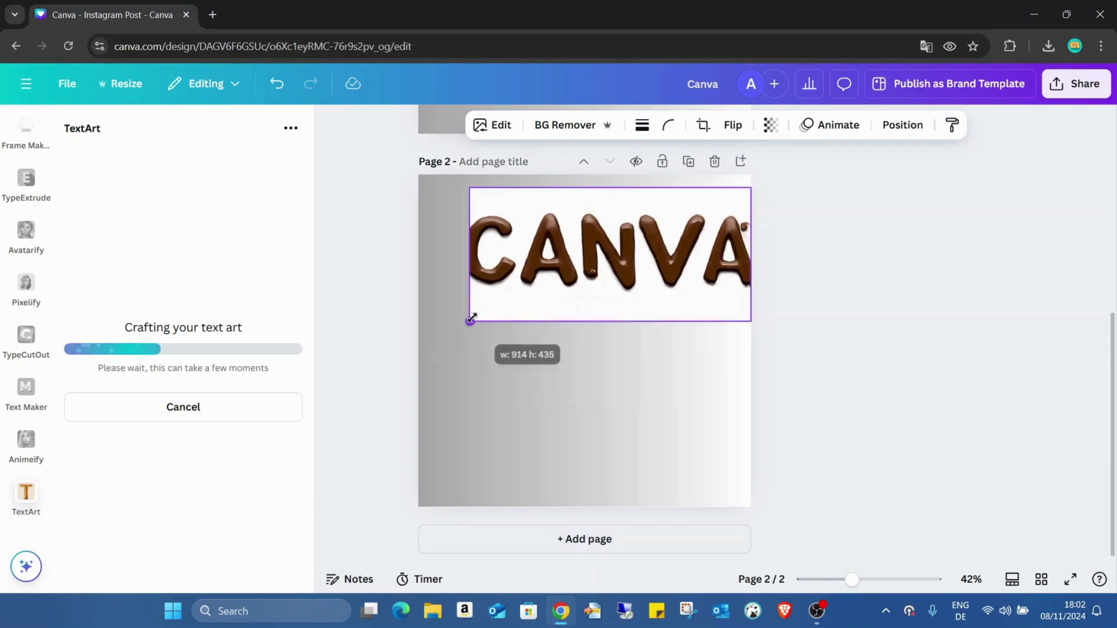
left_click_drag(553, 294, 524, 310)
left_click_drag(447, 270, 439, 271)
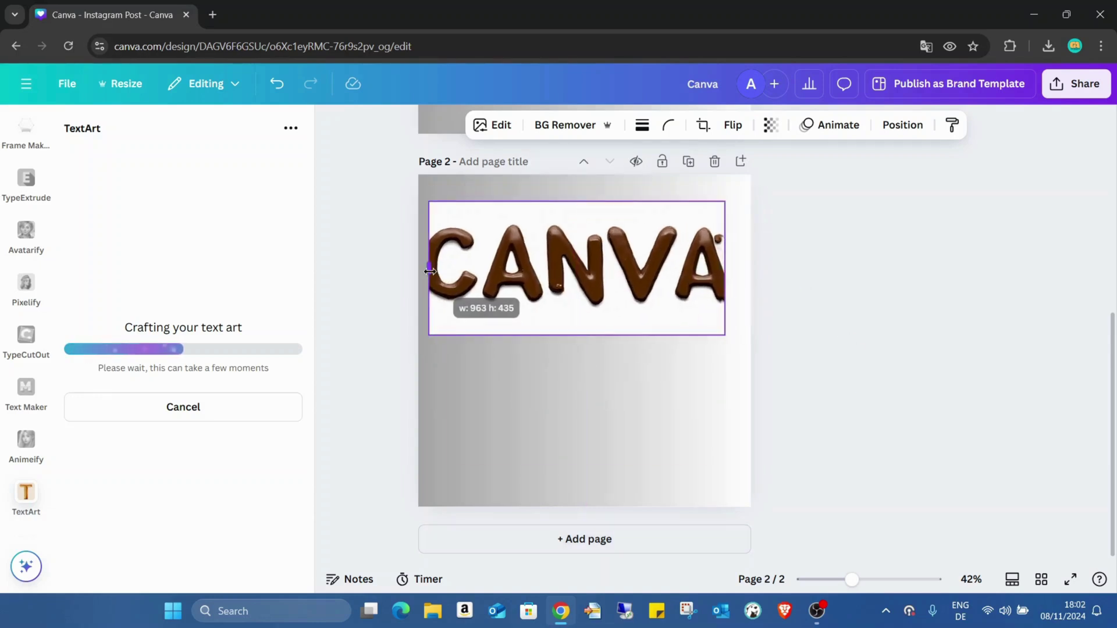
left_click_drag(436, 345, 417, 349)
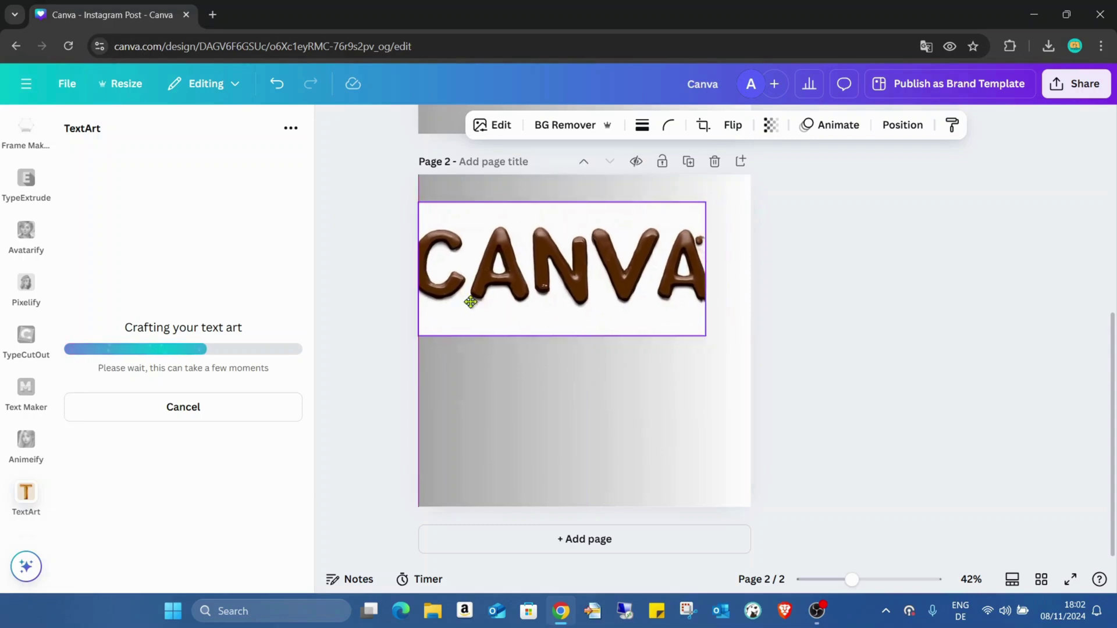
left_click_drag(706, 333, 757, 362)
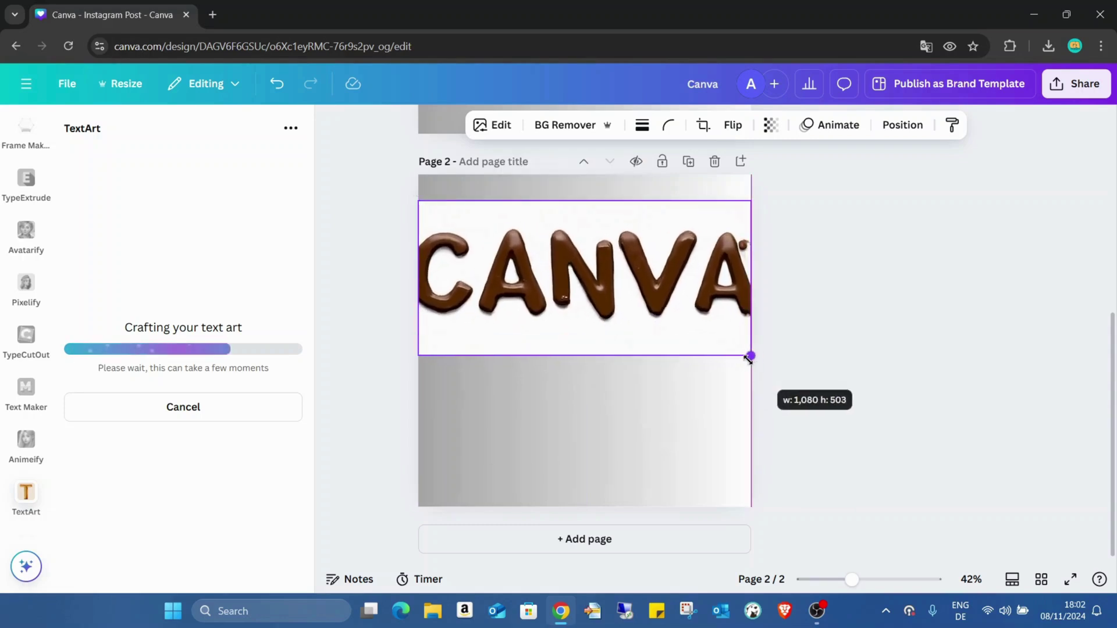
Remove the CANVA art's white background, trim its height, and place it near the page top.
left_click(566, 124)
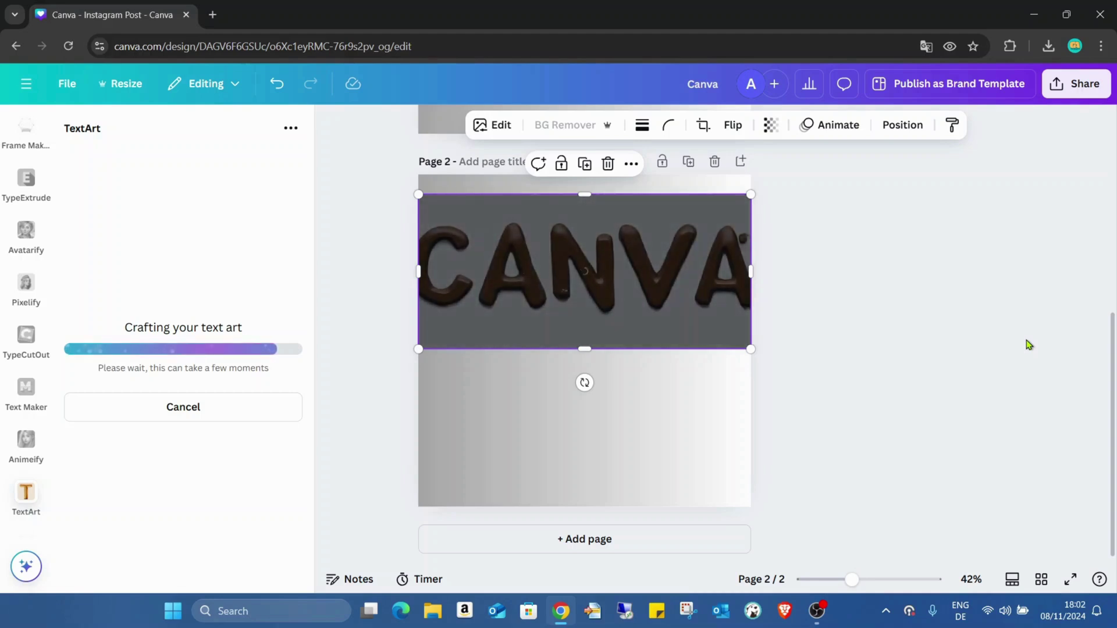
left_click_drag(634, 352, 625, 321)
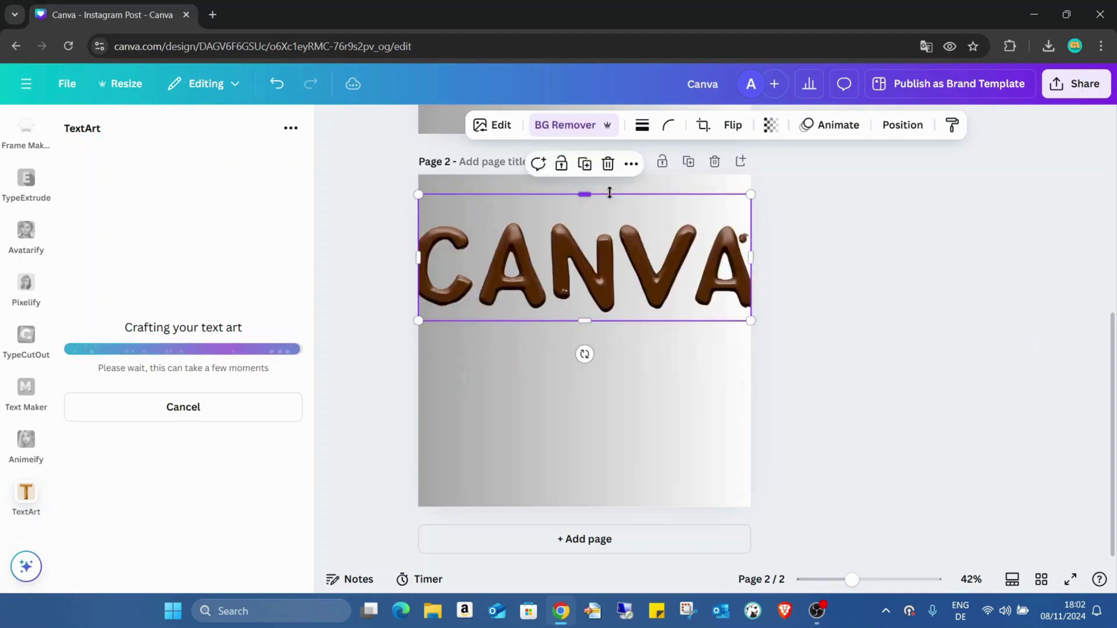
left_click_drag(585, 194, 585, 210)
left_click_drag(608, 288, 608, 285)
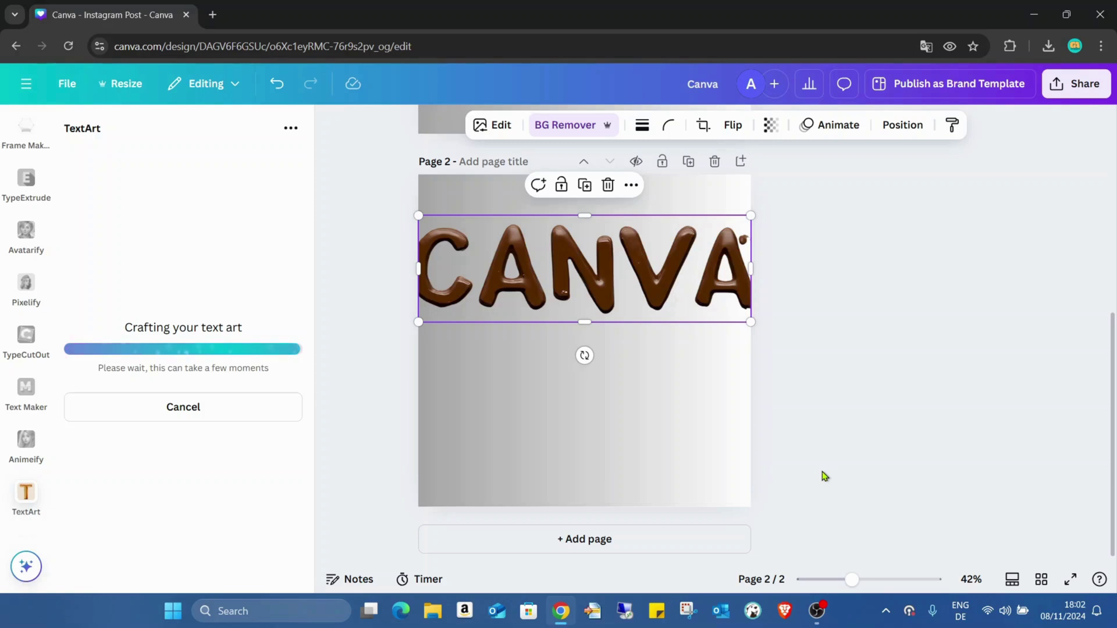
left_click_drag(657, 300, 650, 288)
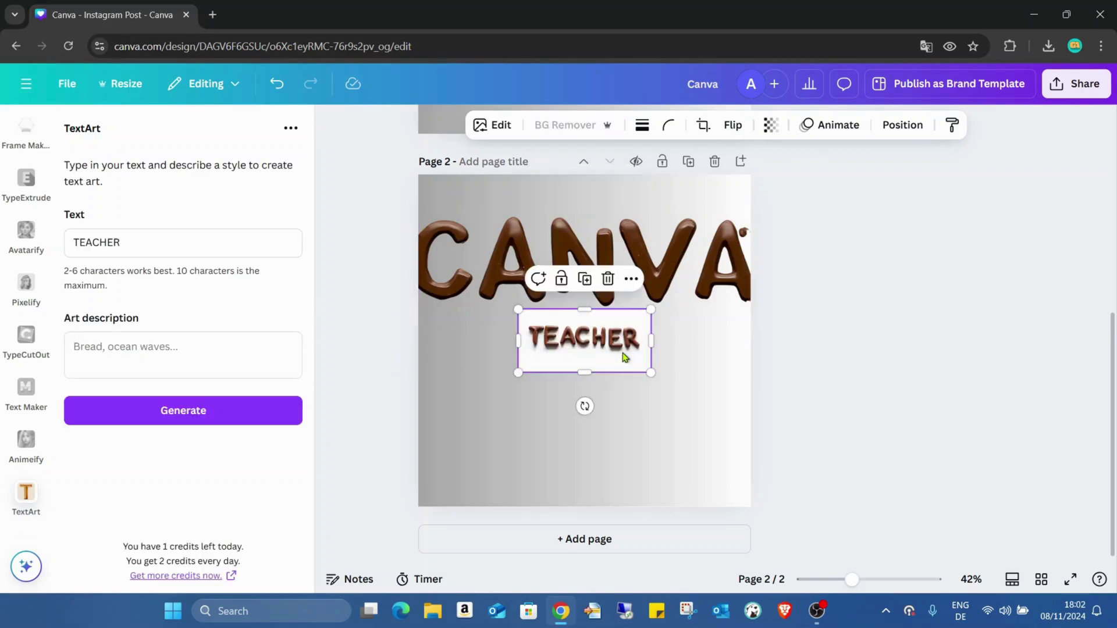
Enlarge the TEACHER art, center it below CANVA, and remove its white background.
left_click_drag(551, 336, 451, 352)
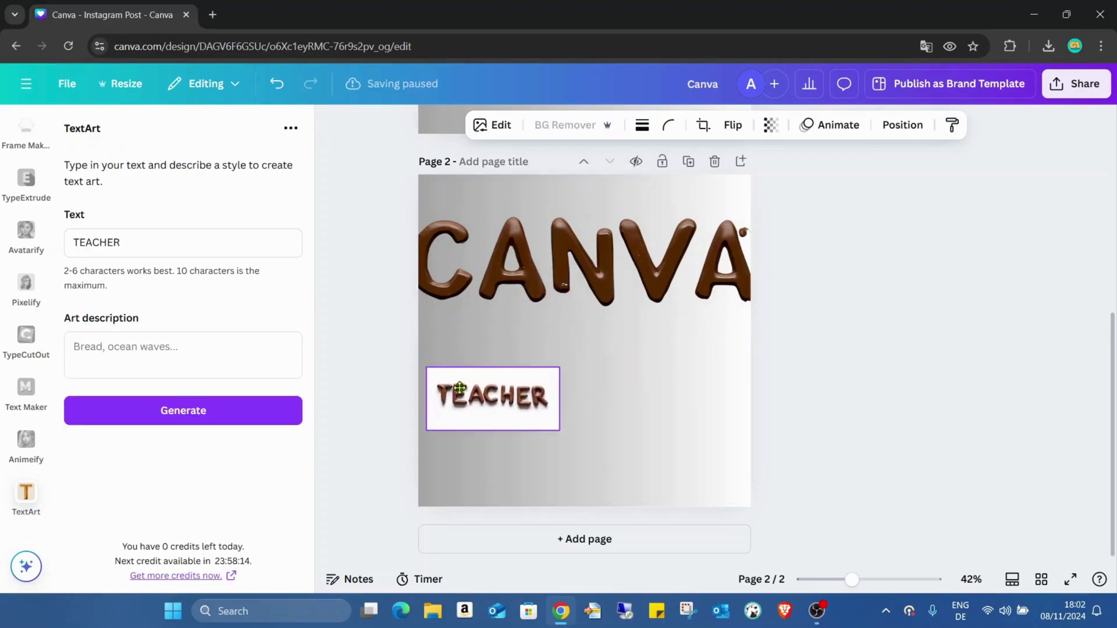
left_click_drag(550, 391, 741, 489)
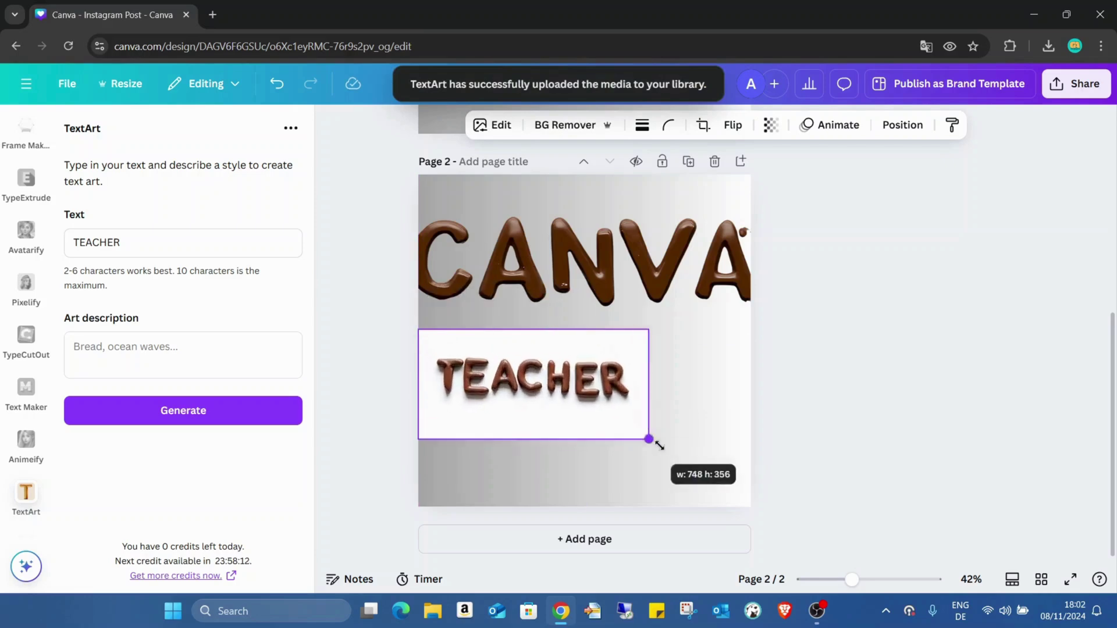
left_click_drag(594, 406, 598, 401)
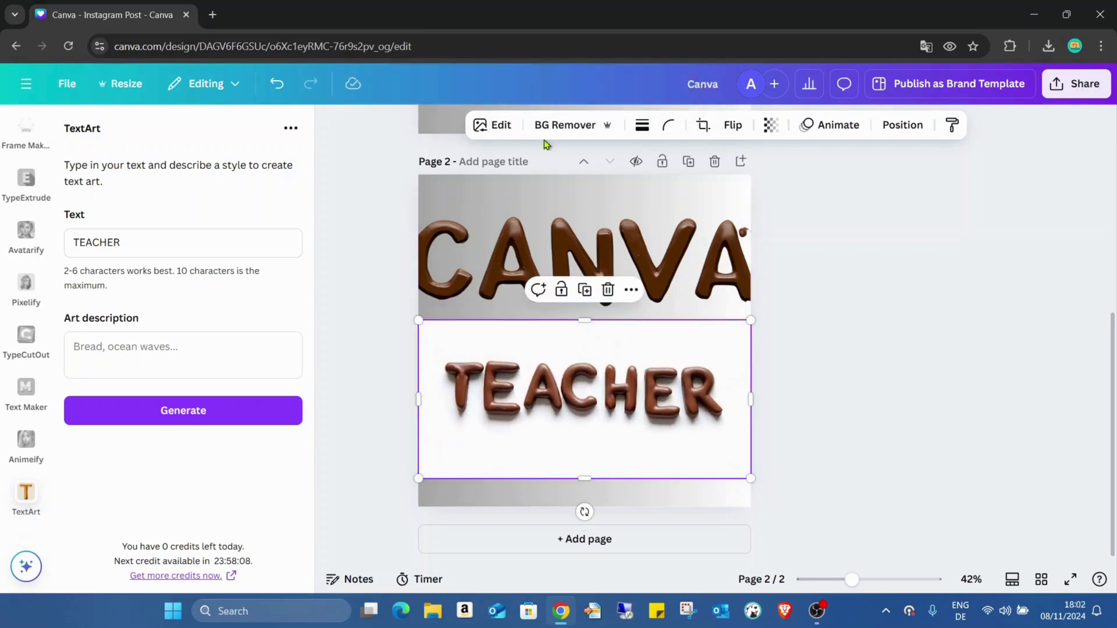
left_click(558, 126)
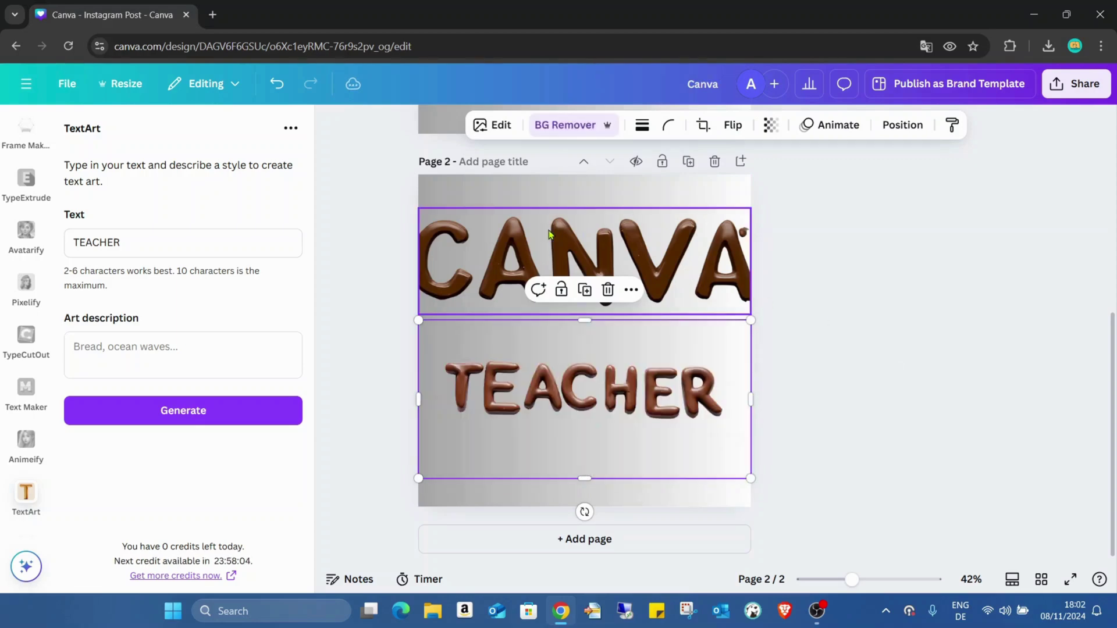
Shift and adjust the CANVA art so it fits across the page top.
left_click_drag(550, 235, 566, 239)
left_click_drag(434, 268, 445, 268)
left_click_drag(557, 277, 536, 278)
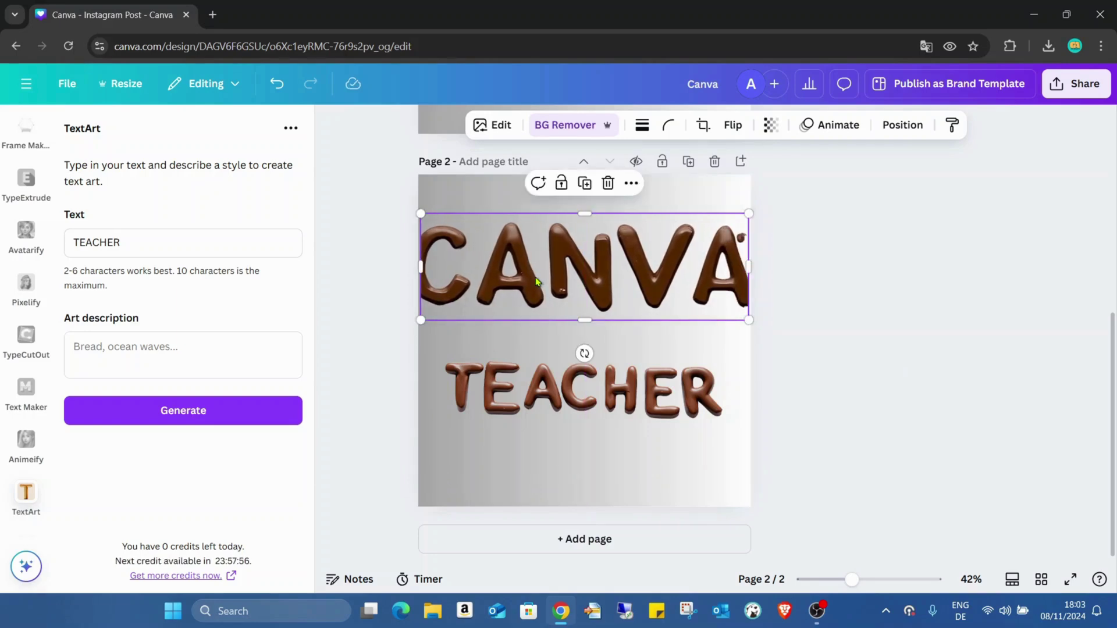
scroll(27, 262, "up", 5)
scroll(38, 167, "up", 3)
scroll(38, 167, "up", 5)
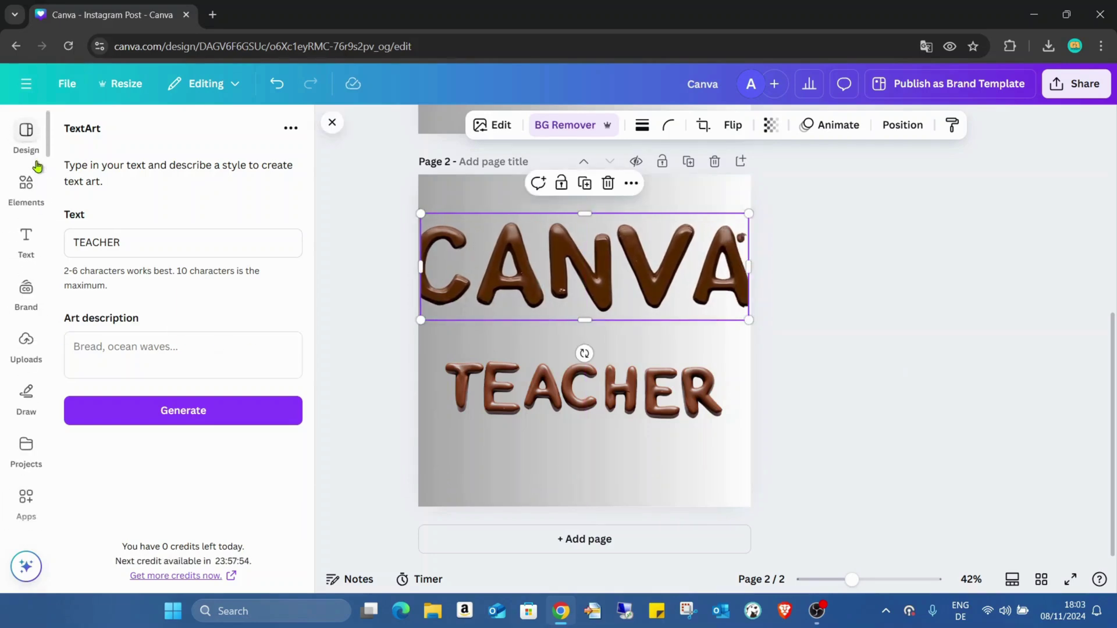
Show Uploads, preview full screen, then shift and enlarge the CANVA art to page width.
left_click(25, 340)
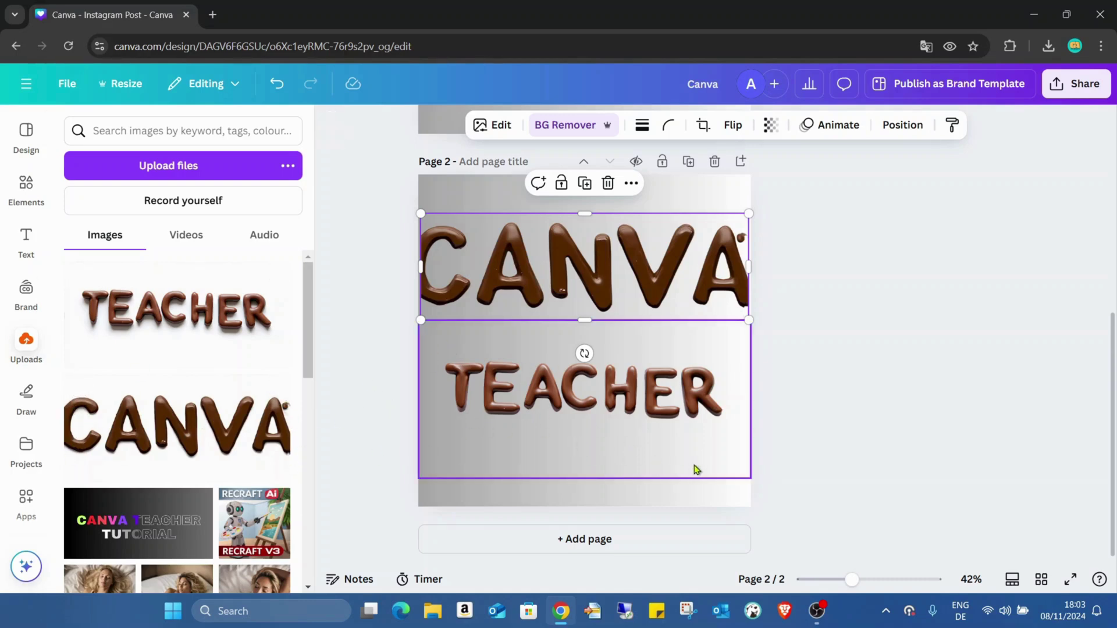
left_click(1072, 579)
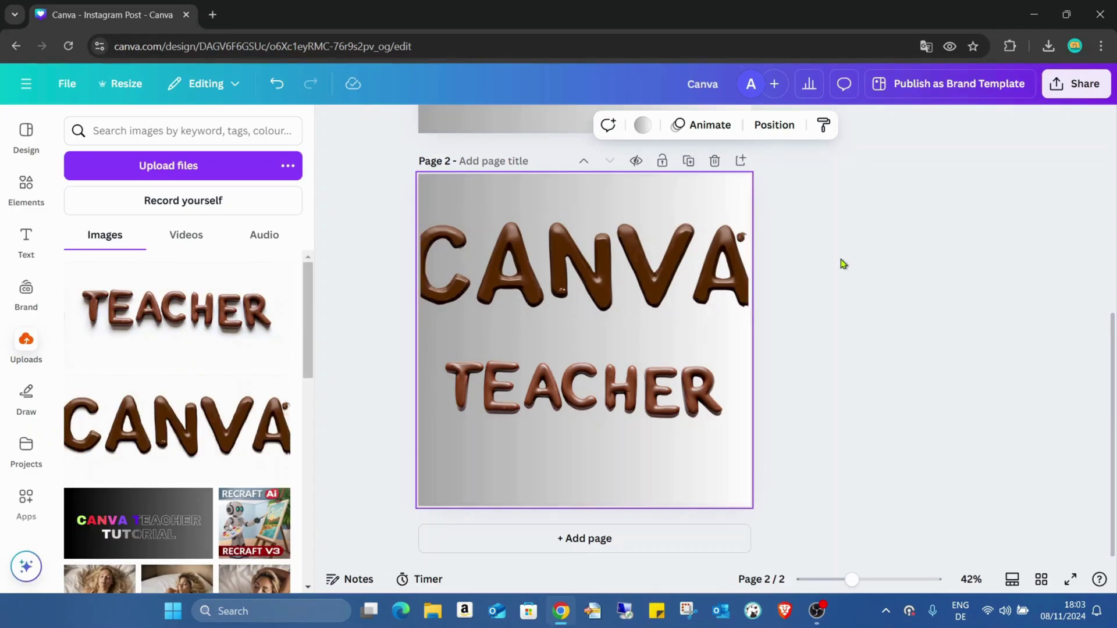
mouse_move(517, 288)
left_mouse_down()
mouse_move(534, 290)
mouse_move(518, 292)
left_mouse_up()
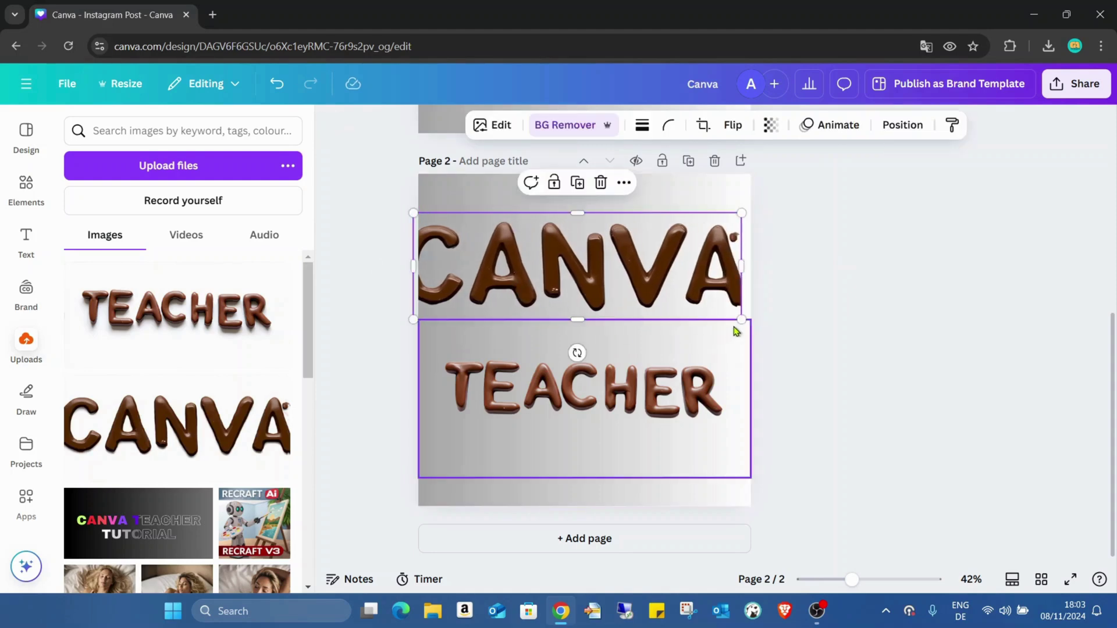
mouse_move(740, 320)
left_mouse_down()
mouse_move(764, 325)
mouse_move(704, 301)
mouse_move(752, 323)
left_mouse_up()
left_click(890, 374)
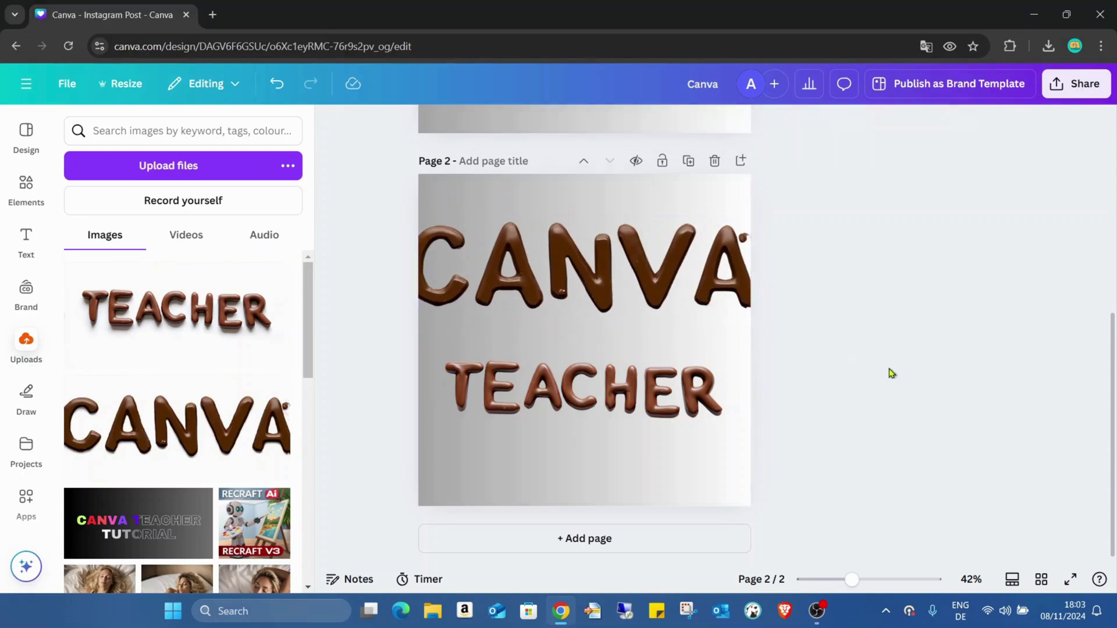
Present page 2, with CANVA above TEACHER, in full-screen mode.
left_click(1070, 579)
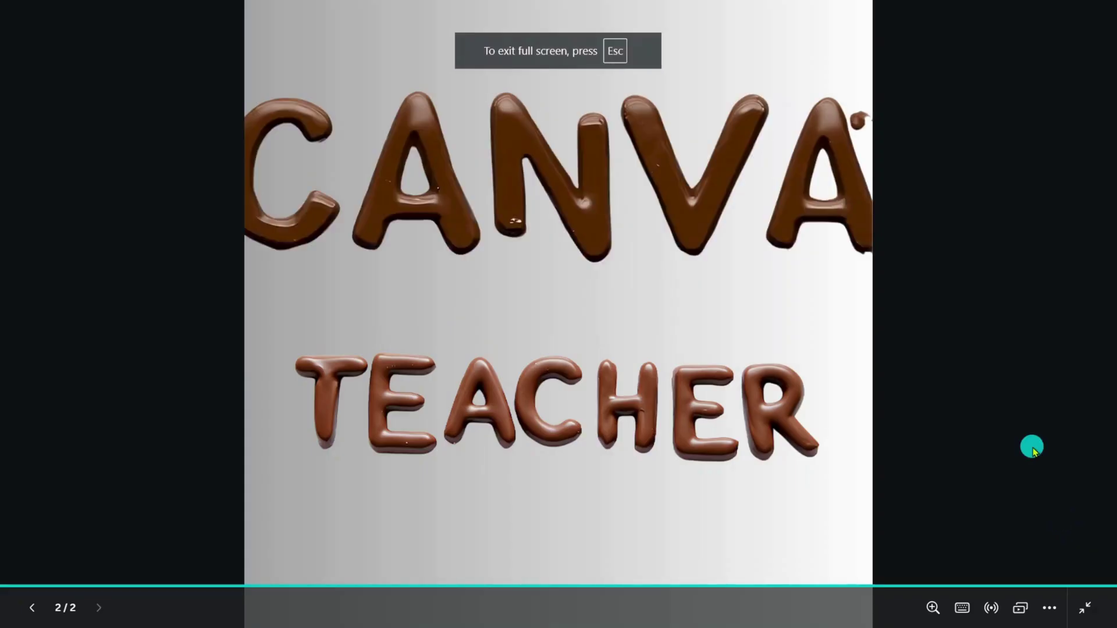